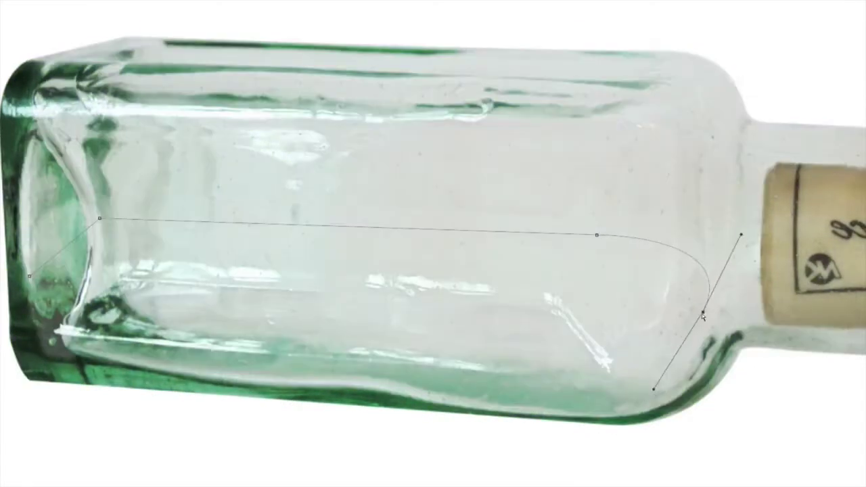
- Convert the path traced along the bottle's inner bottom into a selection
{"action": "left_click", "coordinate": [589, 322]}
- Deselect the filled grass-and-soil shape inside the bottle
{"action": "key", "text": "ctrl+d"}
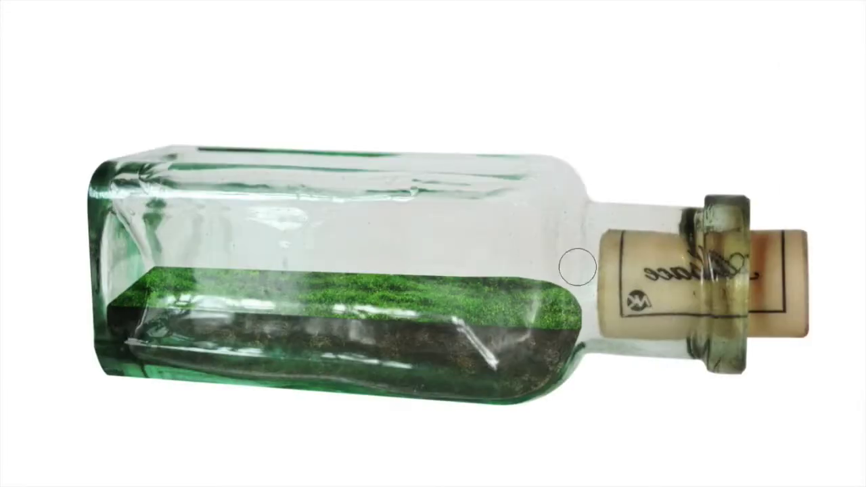
- Free-transform the grass layer to scale and reposition it inside the bottle
{"action": "key", "text": "ctrl+t"}
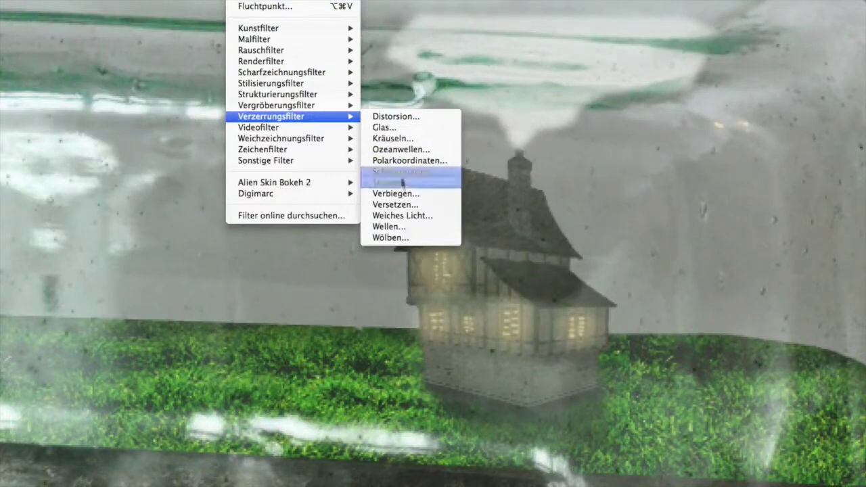
- Open the Wave filter for the smoke layer: sine, wavelength 1–179, amplitude 1–14
{"action": "left_click", "coordinate": [402, 181]}
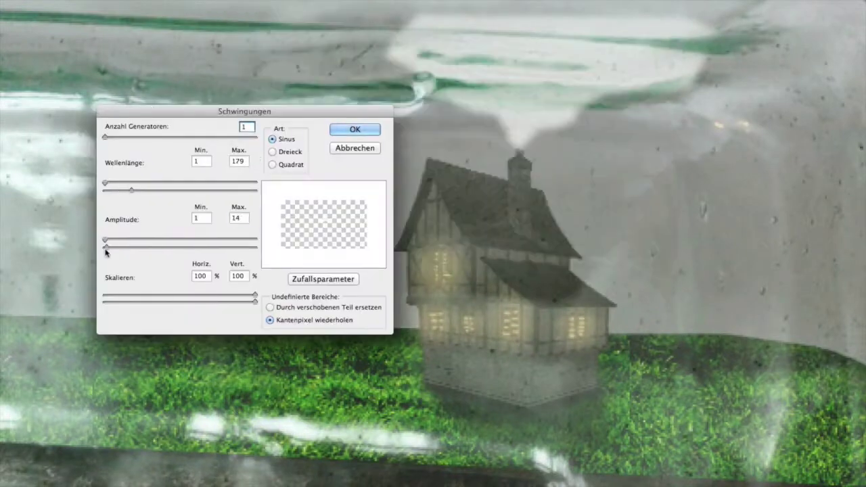